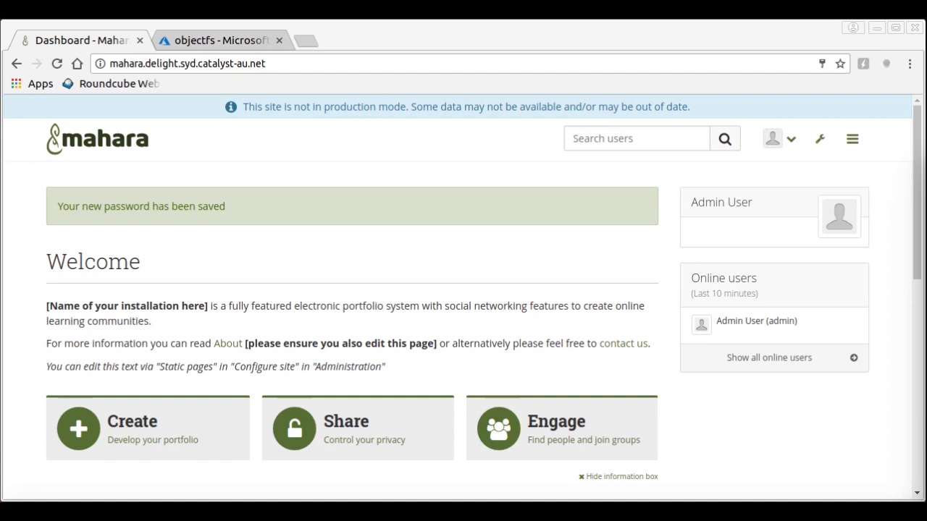
- Open the plugin administration and install the objectfs and azure module plugins
left_click(820, 138)
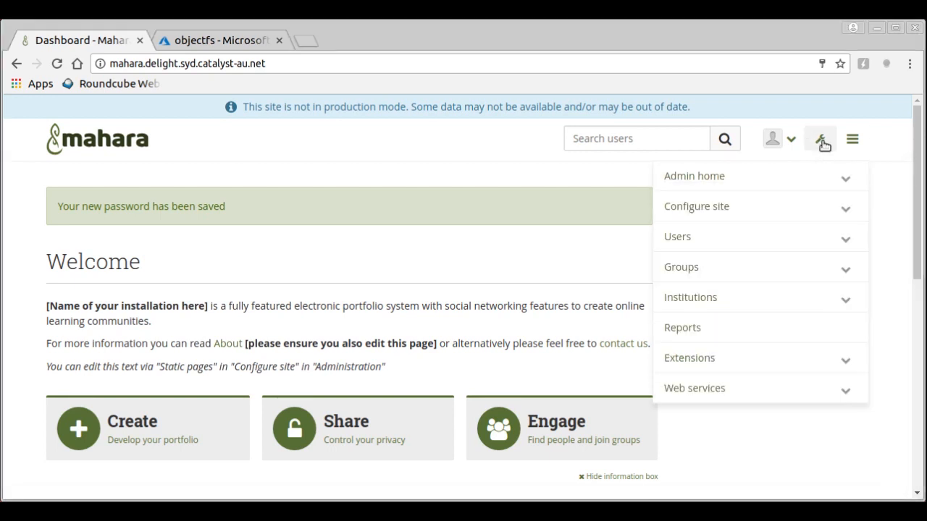
left_click(785, 360)
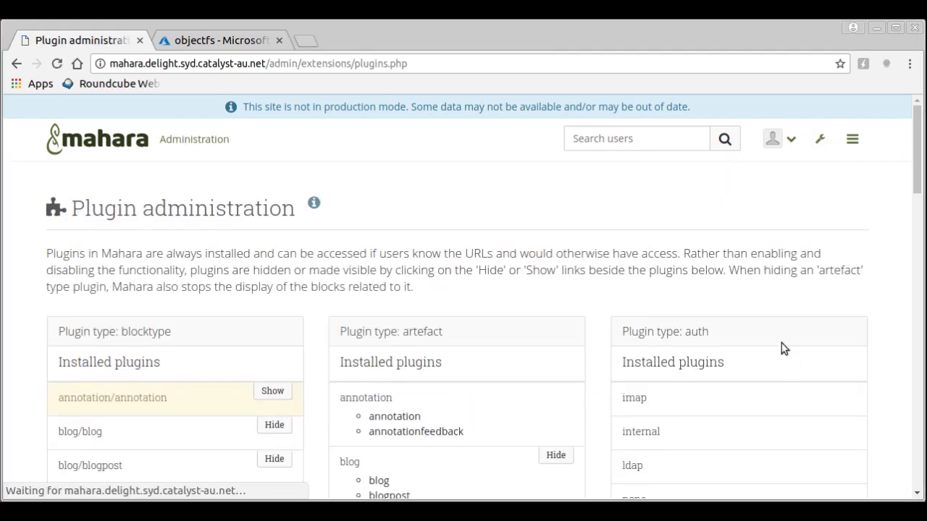
scroll(782, 348, "down", 7)
scroll(711, 259, "down", 12)
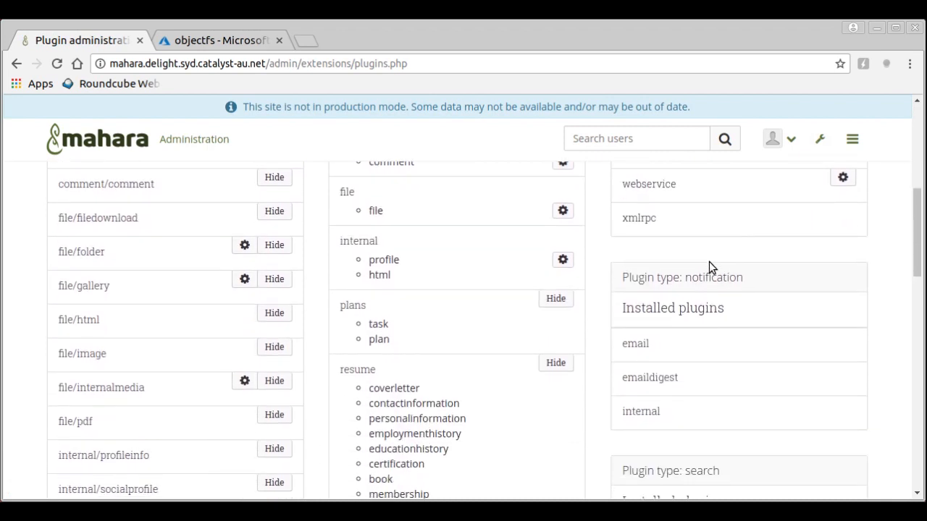
scroll(712, 260, "down", 2)
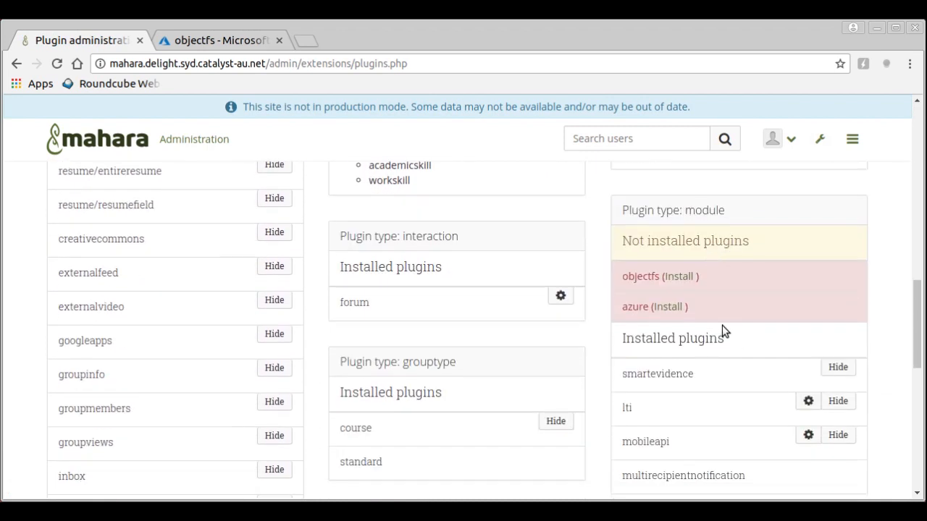
left_click(684, 276)
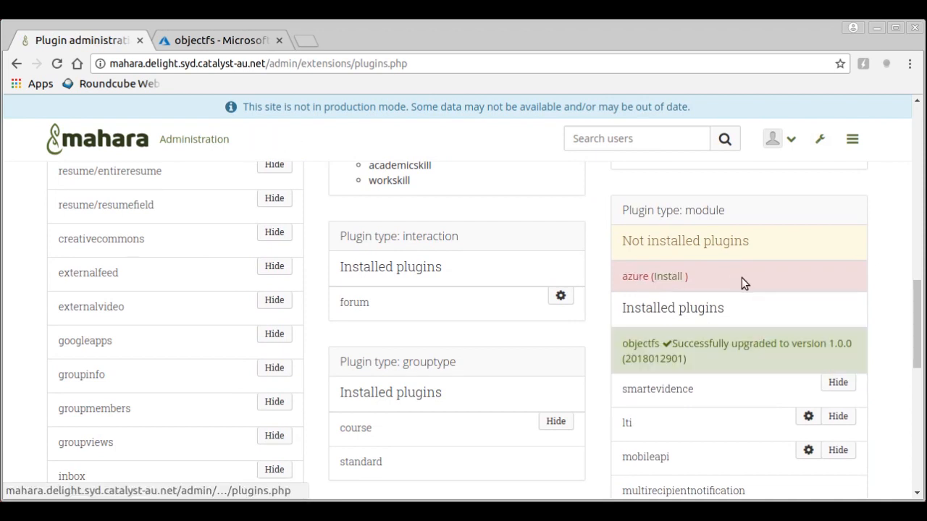
left_click(673, 276)
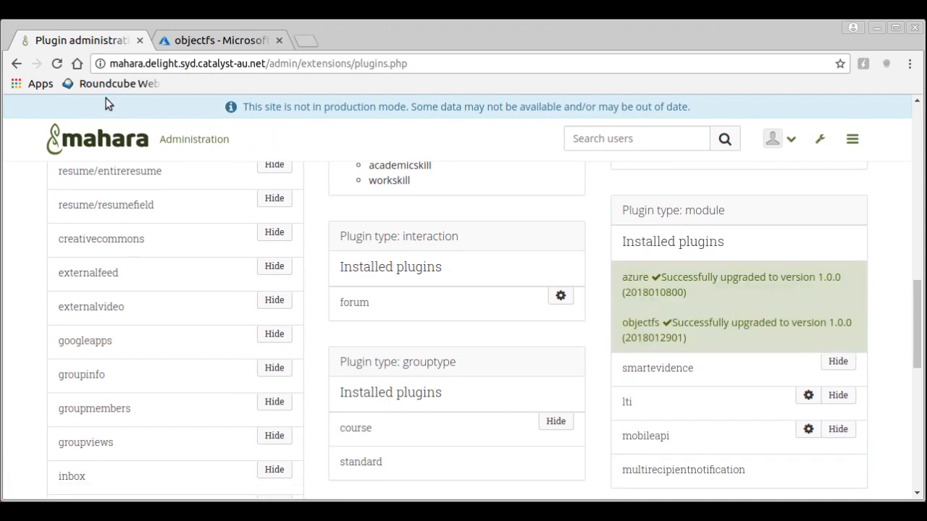
- Reload the plugin list and open the configuration of the installed objectfs module
left_click(56, 63)
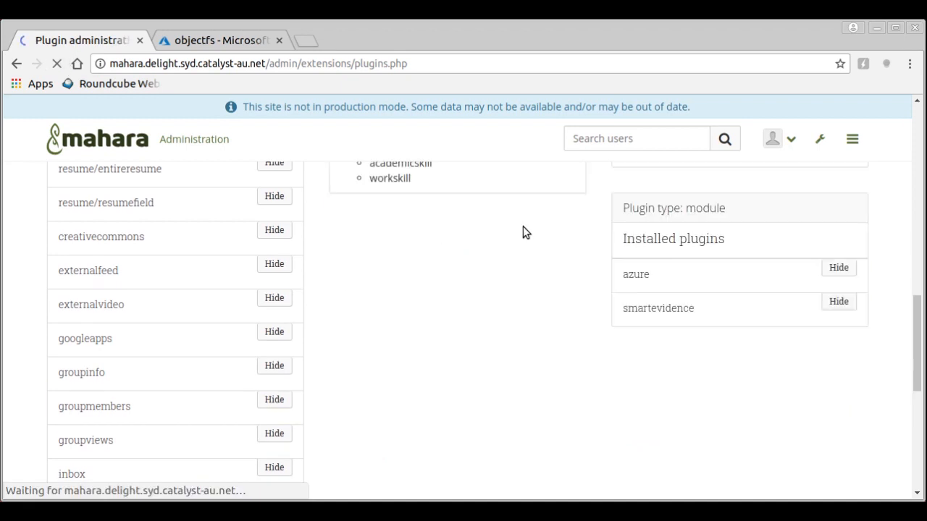
scroll(535, 261, "down", 6)
scroll(554, 279, "up", 3)
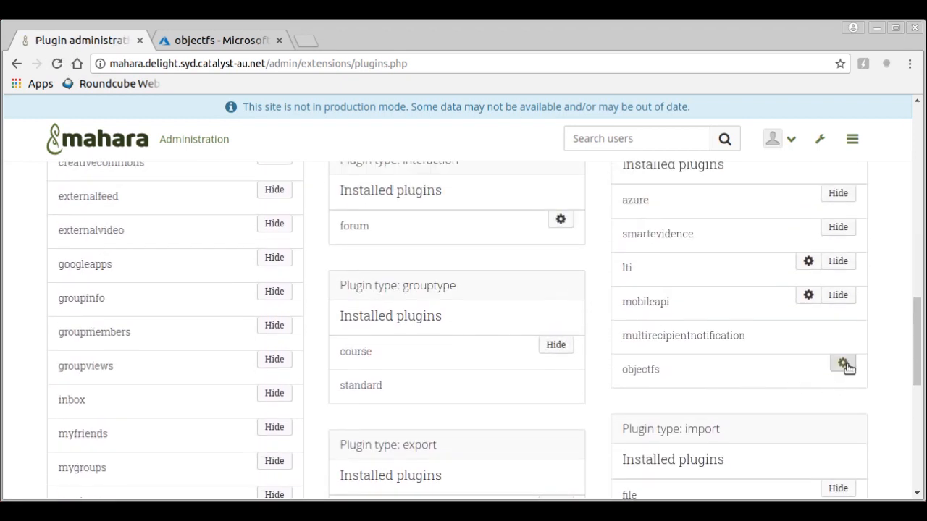
left_click(843, 364)
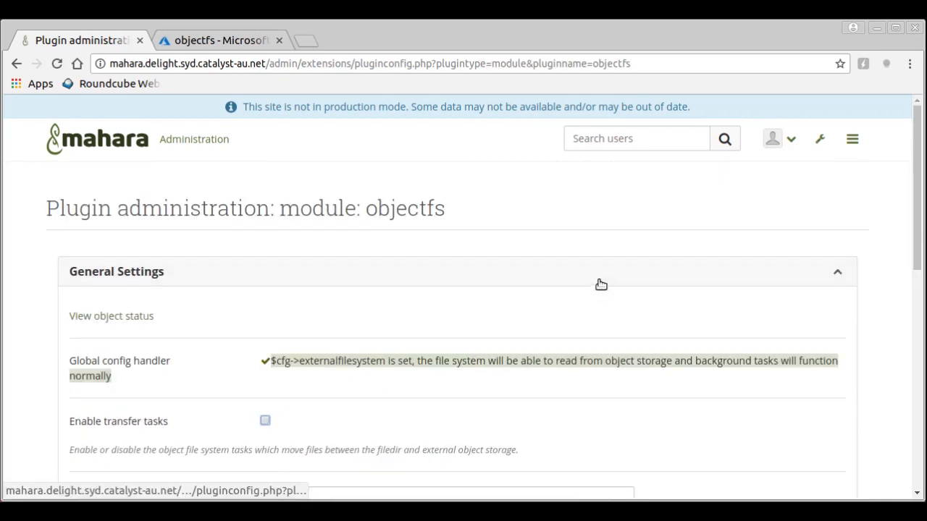
- Examine the global config handler entry in the General Settings to check whether $cfg->externalfilesystem is set
scroll(601, 285, "down", 1)
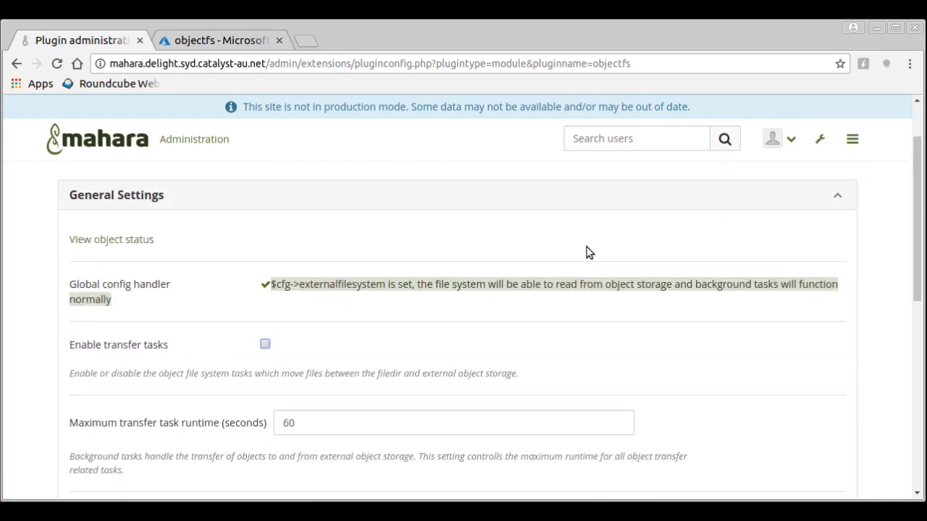
scroll(586, 252, "down", 1)
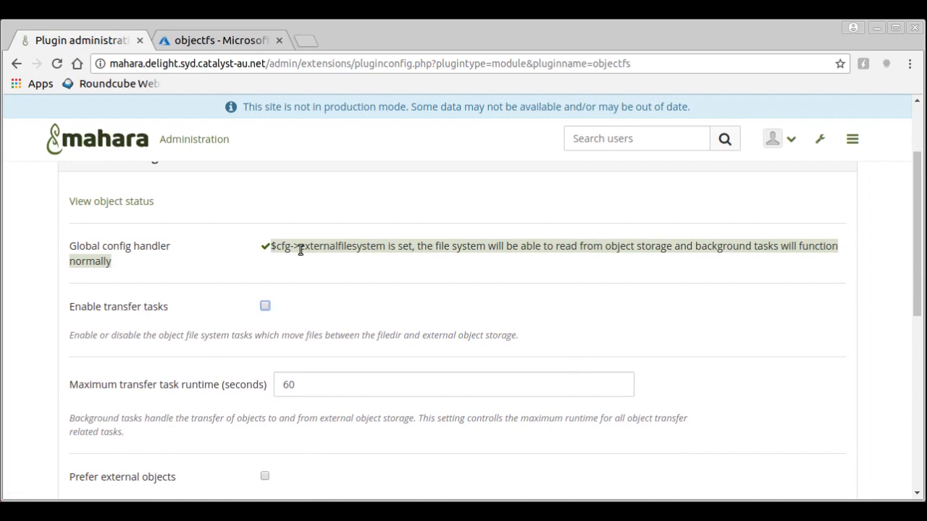
left_click_drag(276, 246, 391, 247)
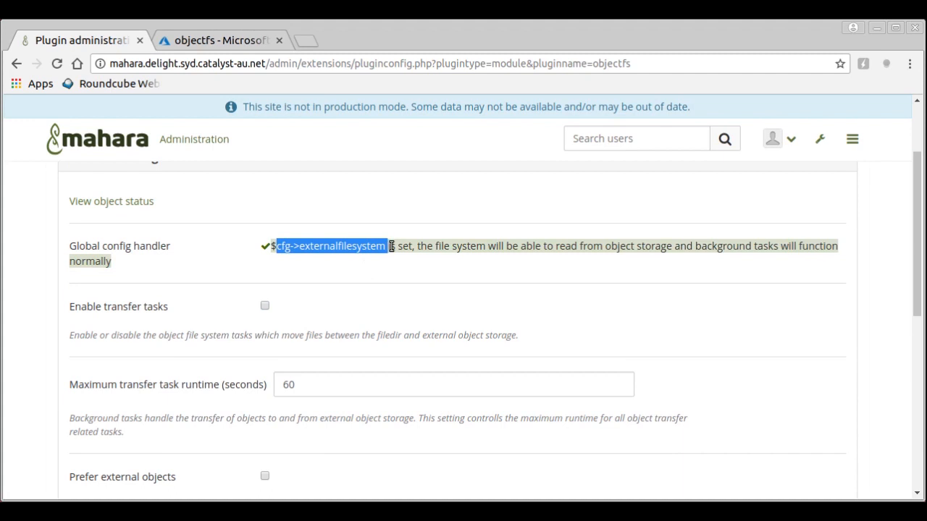
left_click(377, 268)
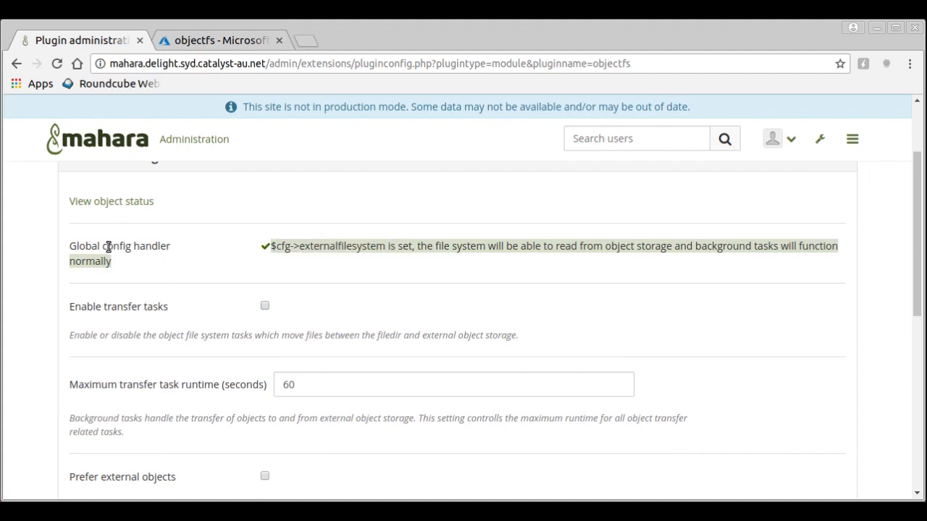
left_click_drag(76, 247, 177, 249)
left_click_drag(269, 246, 417, 253)
left_click(416, 257)
- Enable transfer tasks in the objectfs General Settings
scroll(415, 257, "down", 2)
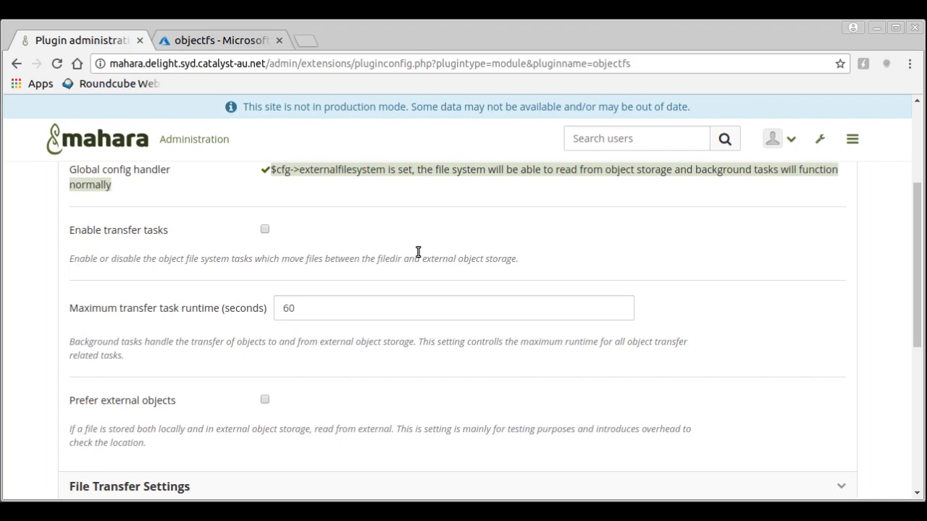
left_click(265, 229)
scroll(81, 304, "down", 1)
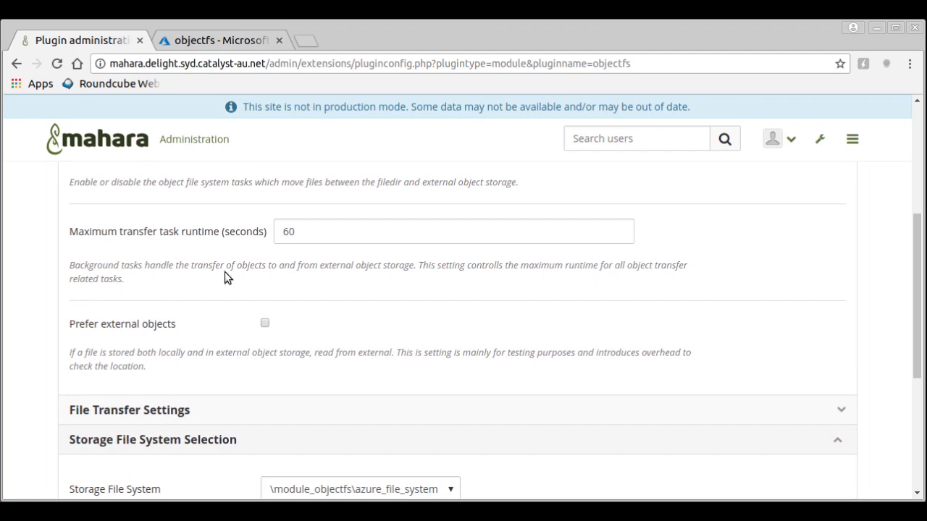
- Expand the File Transfer Settings and set the minimum size threshold to 0 KB
scroll(232, 272, "down", 1)
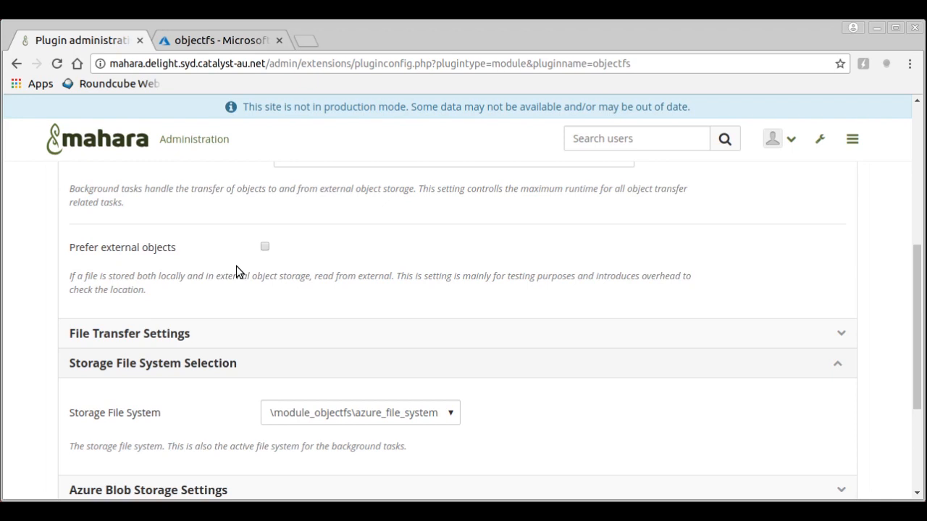
scroll(232, 268, "down", 2)
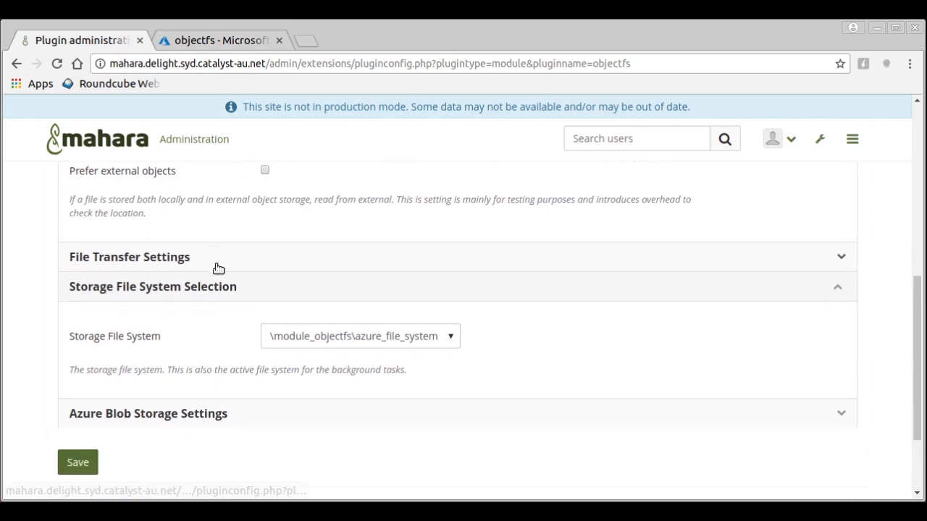
left_click(226, 260)
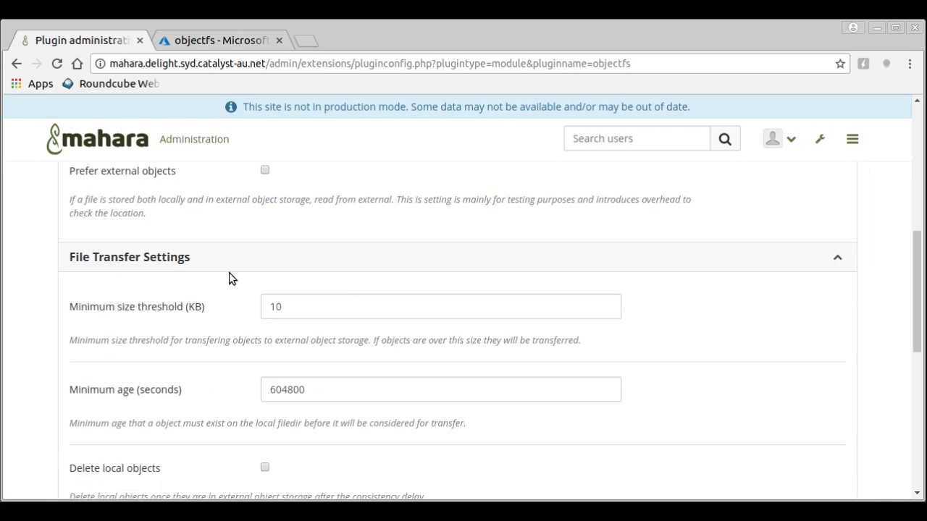
scroll(188, 279, "down", 2)
scroll(181, 275, "down", 2)
scroll(181, 276, "up", 2)
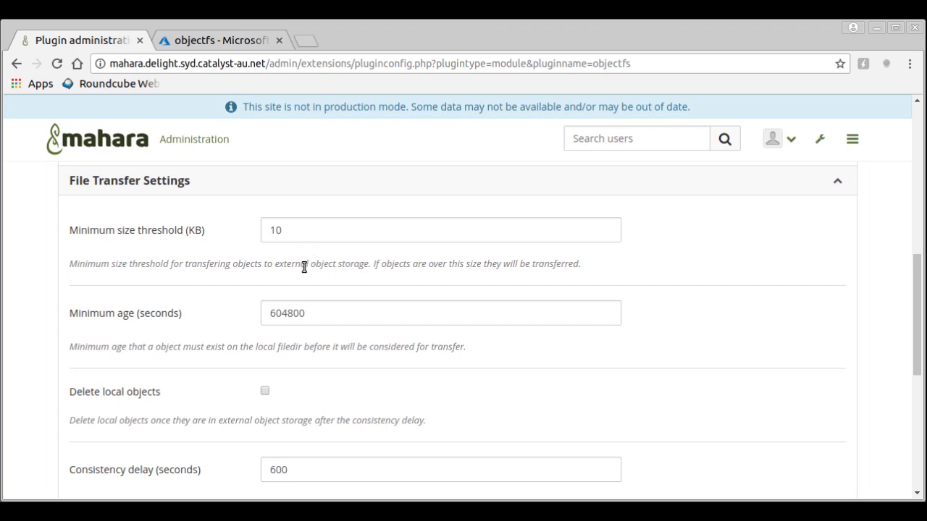
left_click_drag(324, 235, 232, 233)
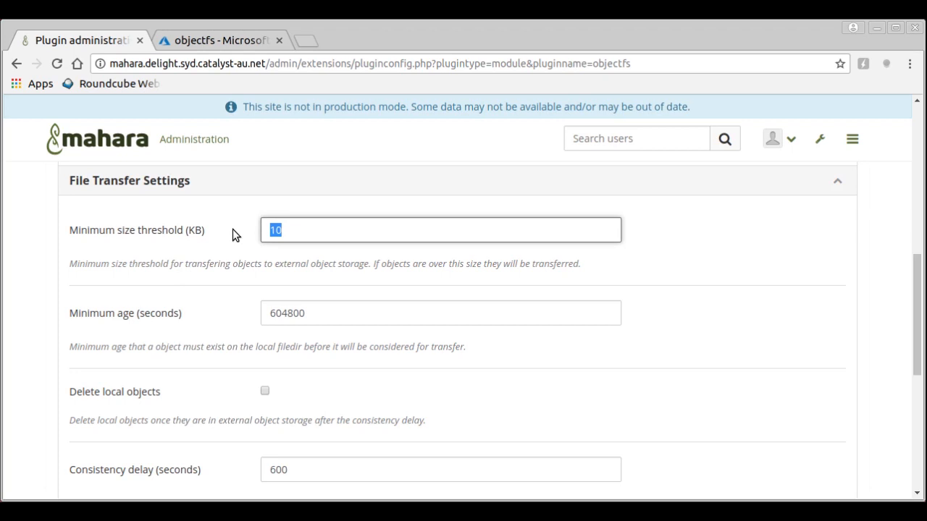
type("0")
- Set the minimum age for transferring objects to 0 seconds
scroll(200, 307, "down", 1)
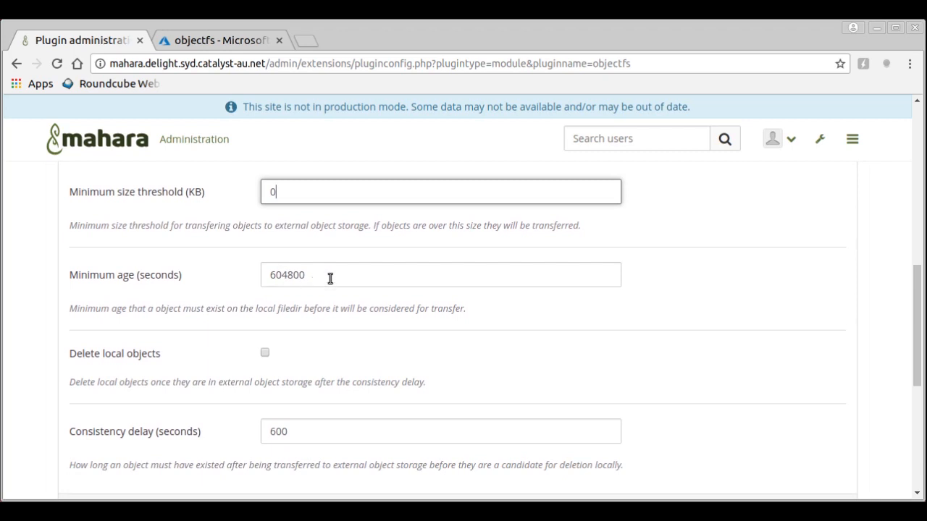
left_click_drag(329, 277, 197, 260)
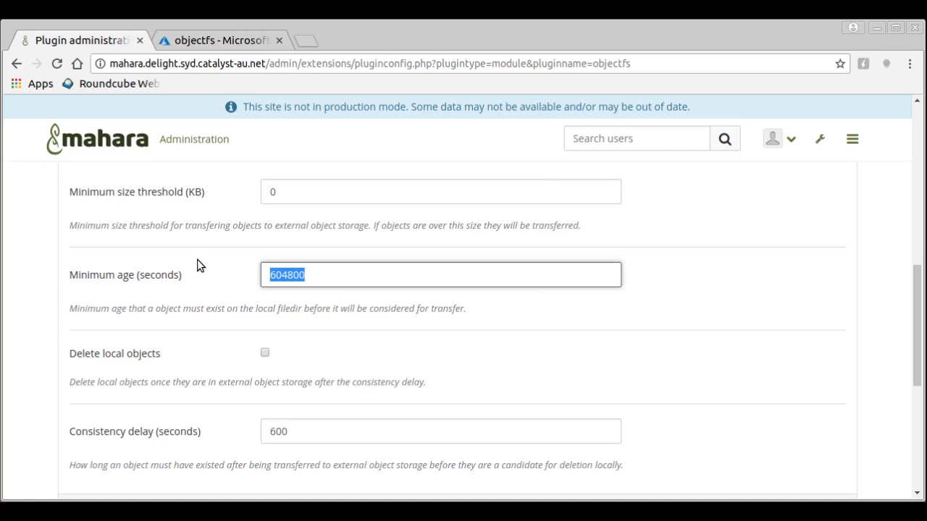
type("0")
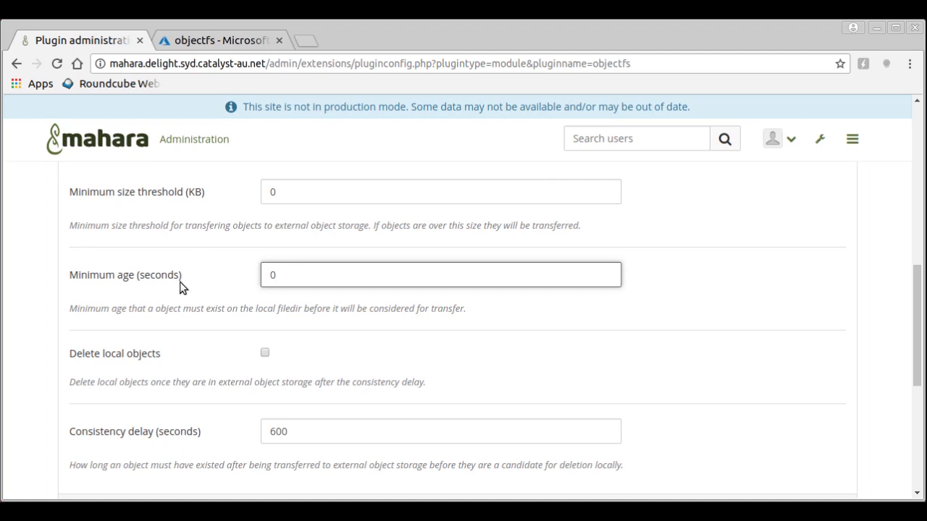
- Enable deletion of local objects and set the consistency delay to 0 seconds
scroll(182, 280, "down", 1)
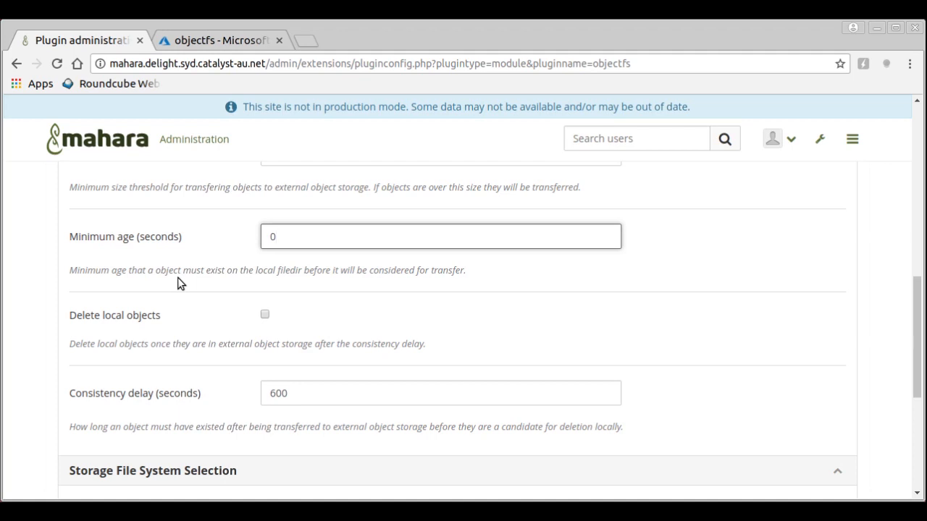
left_click(264, 315)
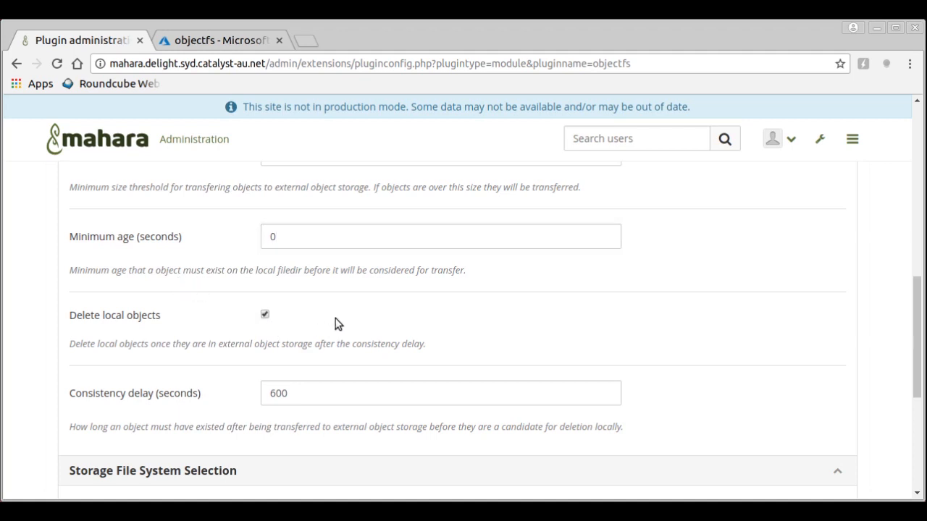
scroll(347, 329, "down", 1)
key("Tab")
type("0")
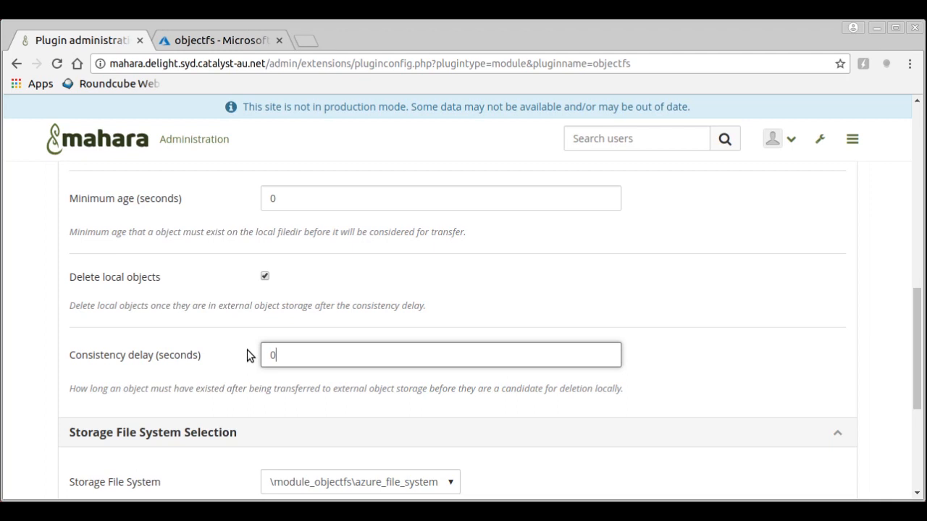
- Choose \module_objectfs\azure_file_system as the storage file system
scroll(157, 294, "down", 4)
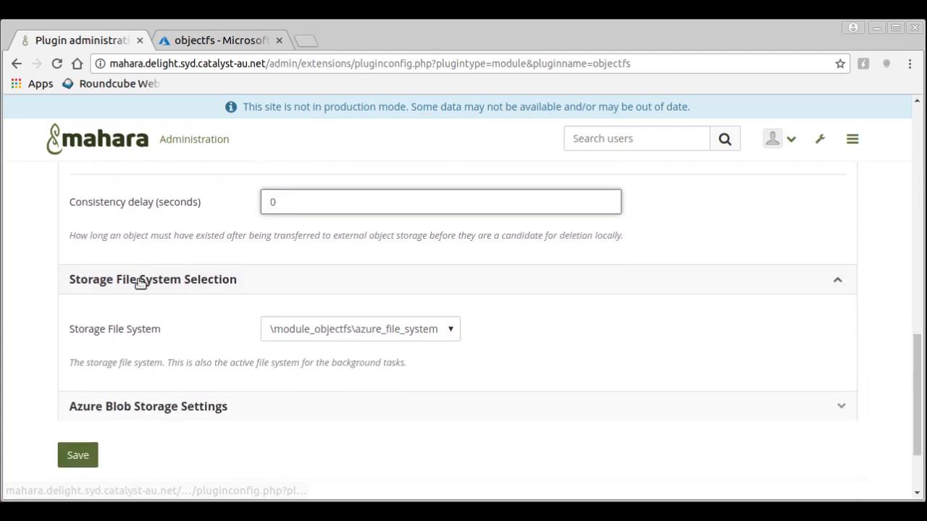
scroll(167, 333, "down", 1)
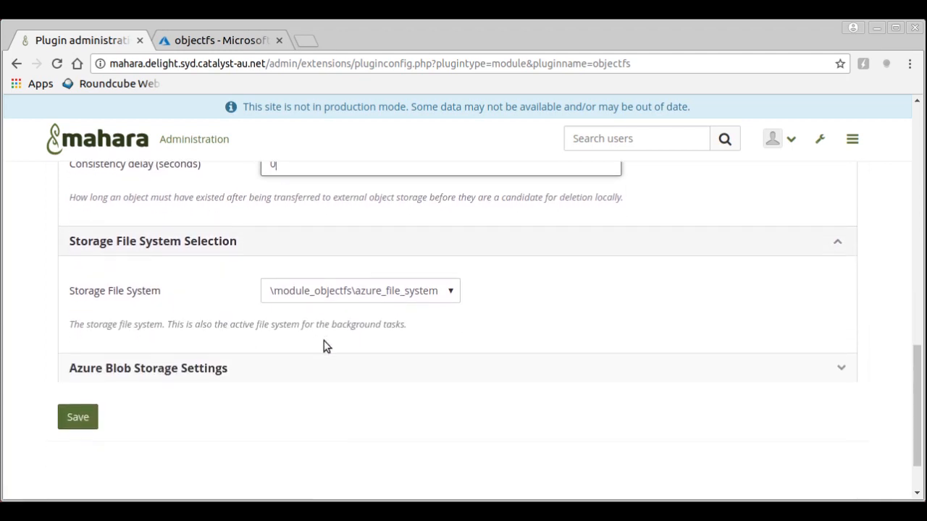
left_click(417, 292)
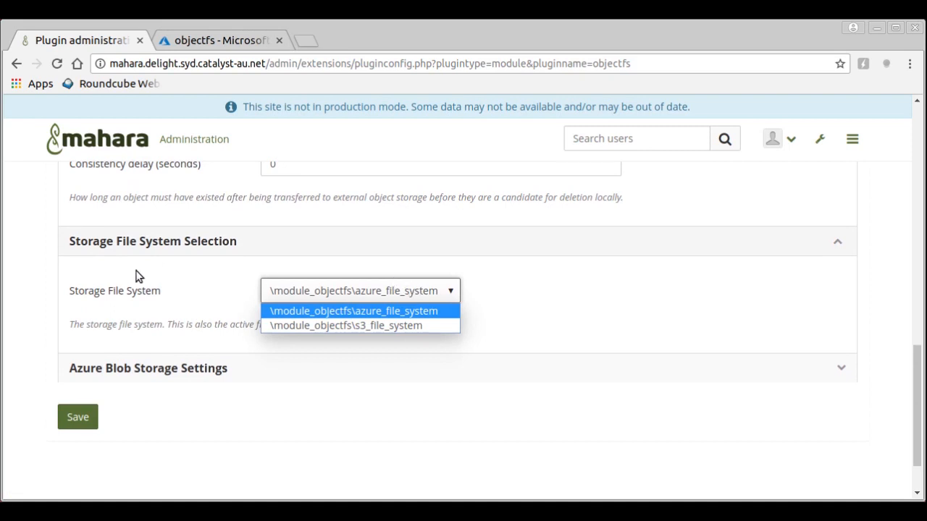
left_click(410, 311)
- Expand the Azure Blob Storage Settings and set the storage account name to maharaobjectfs
scroll(441, 317, "down", 2)
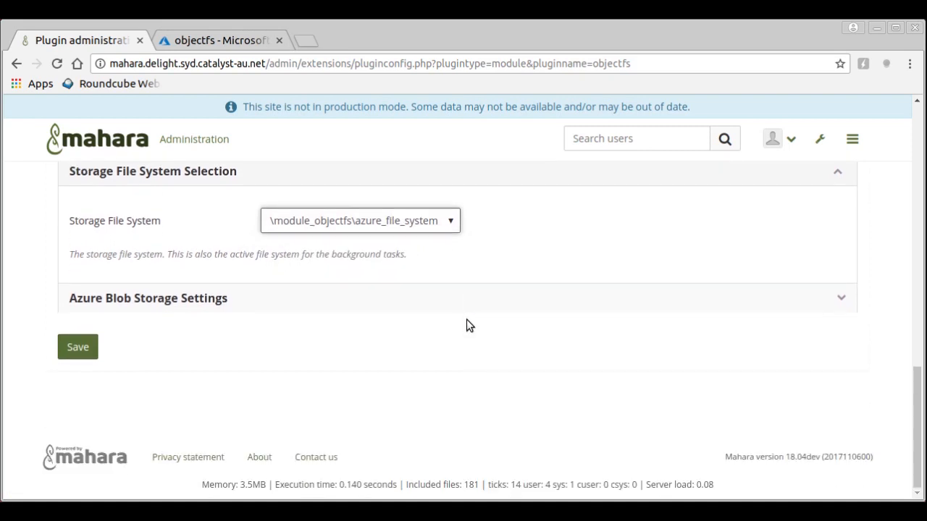
left_click(288, 292)
scroll(292, 289, "down", 2)
scroll(292, 284, "down", 2)
scroll(294, 284, "up", 2)
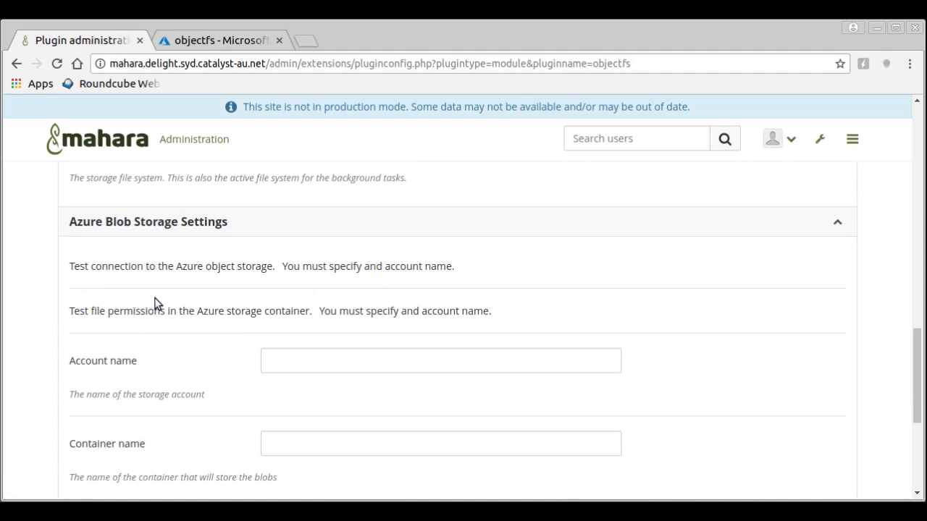
scroll(155, 304, "down", 3)
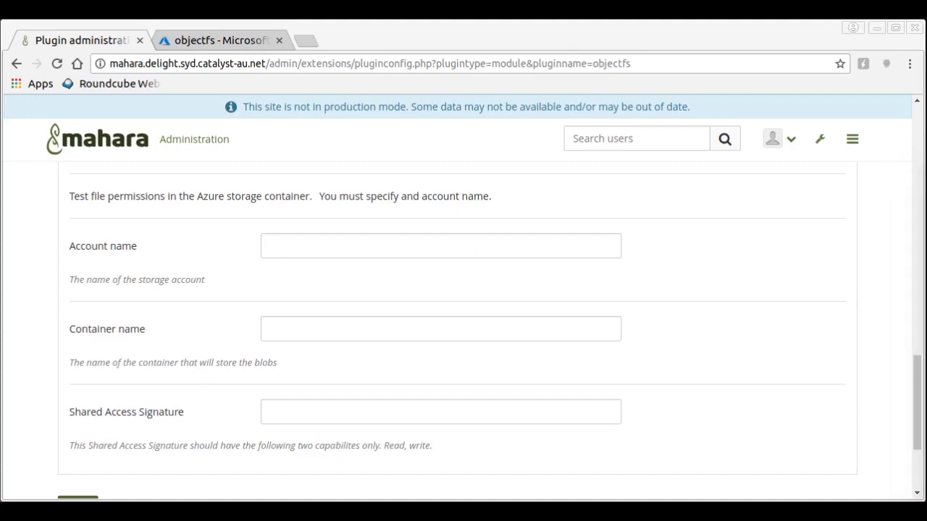
left_click(312, 244)
type("maharaobjectfs")
- Set the Azure container name to objectfs and place the cursor in the Shared Access Signature field
left_click(323, 329)
scroll(666, 379, "down", 1)
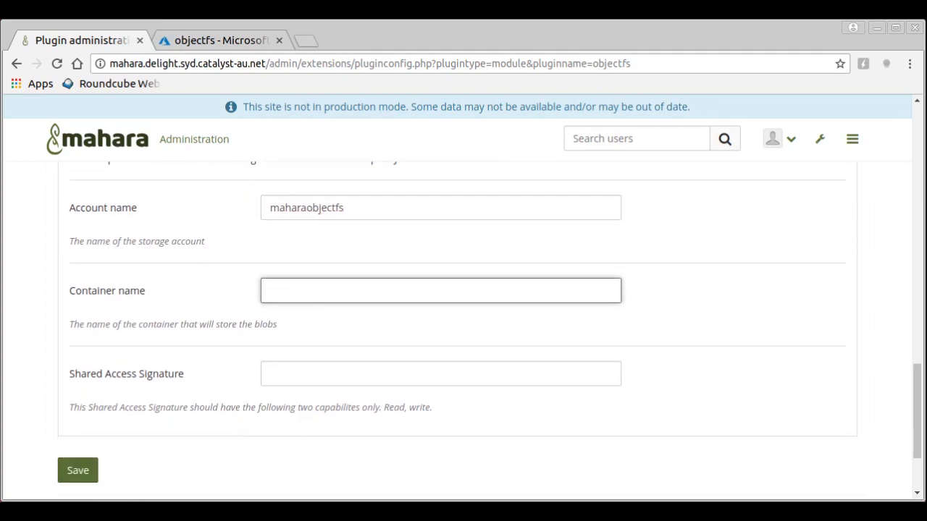
key("alt+Tab")
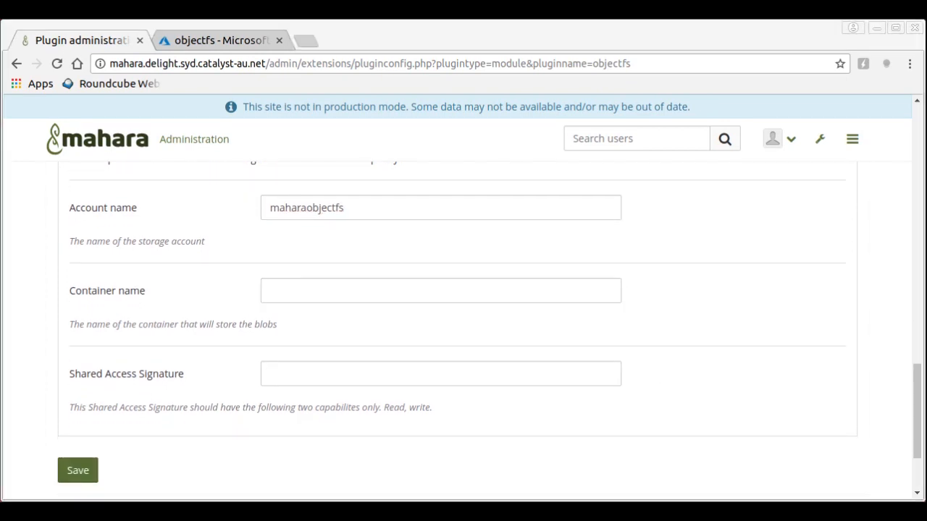
left_click(344, 297)
type("objectfs")
left_click(324, 372)
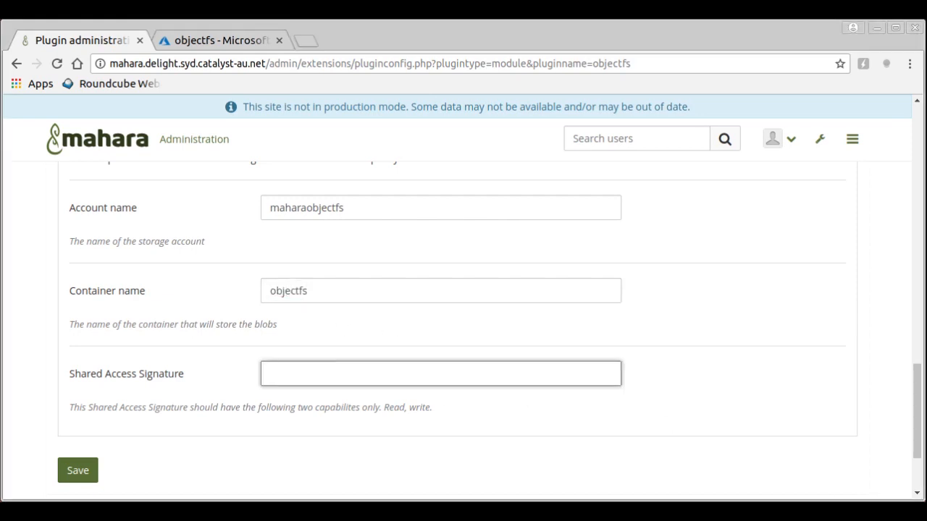
- Paste the copied token into the Shared Access Signature field and save the objectfs plugin settings
key("alt+Tab")
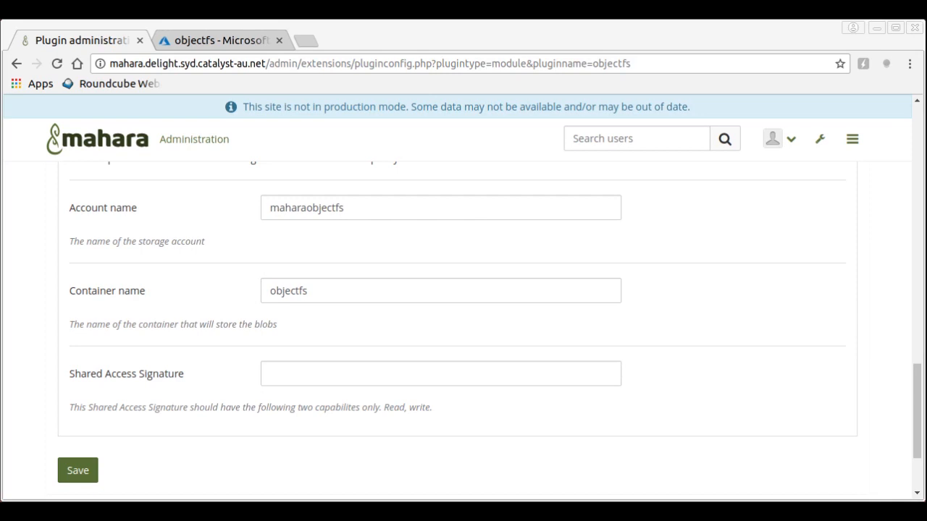
left_click(329, 378)
key("ctrl+v")
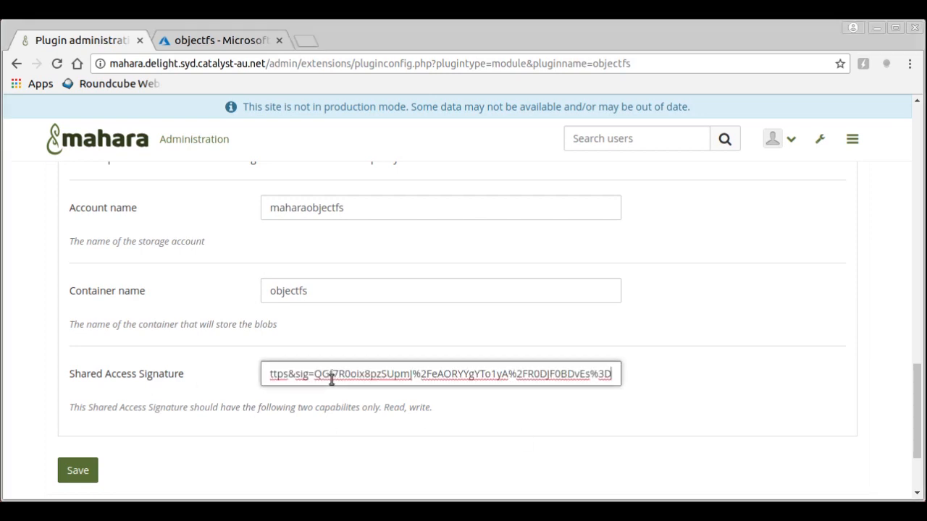
left_click(84, 470)
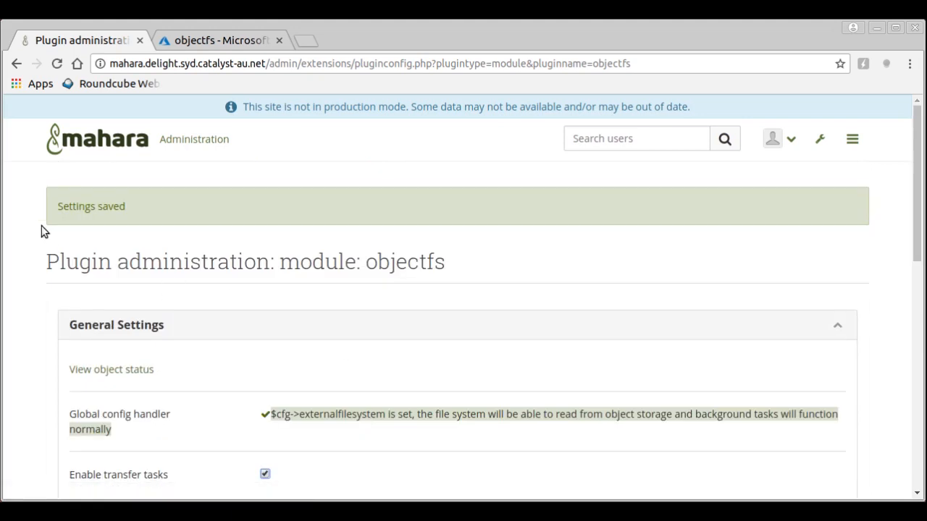
- Expand the Azure Blob Storage Settings and examine the connection test and the file permissions test for the container
scroll(328, 275, "down", 10)
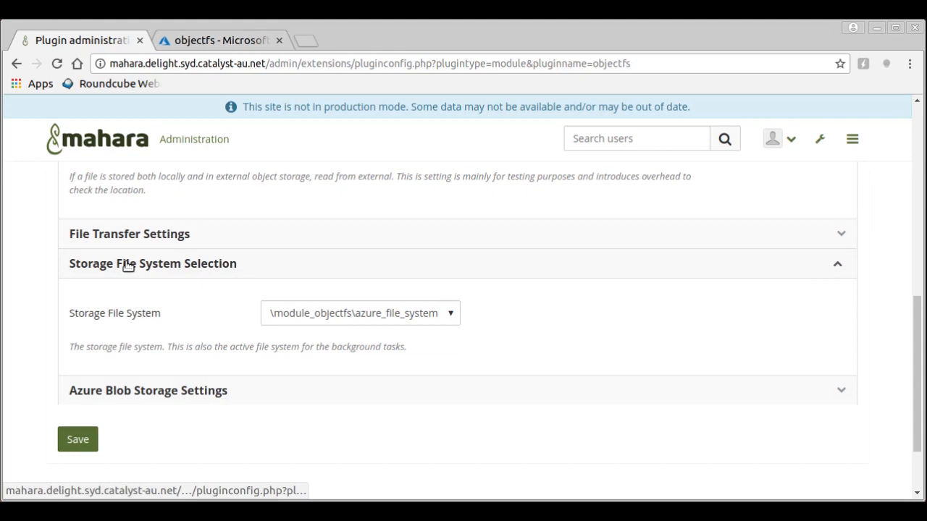
left_click(165, 389)
scroll(172, 324, "down", 2)
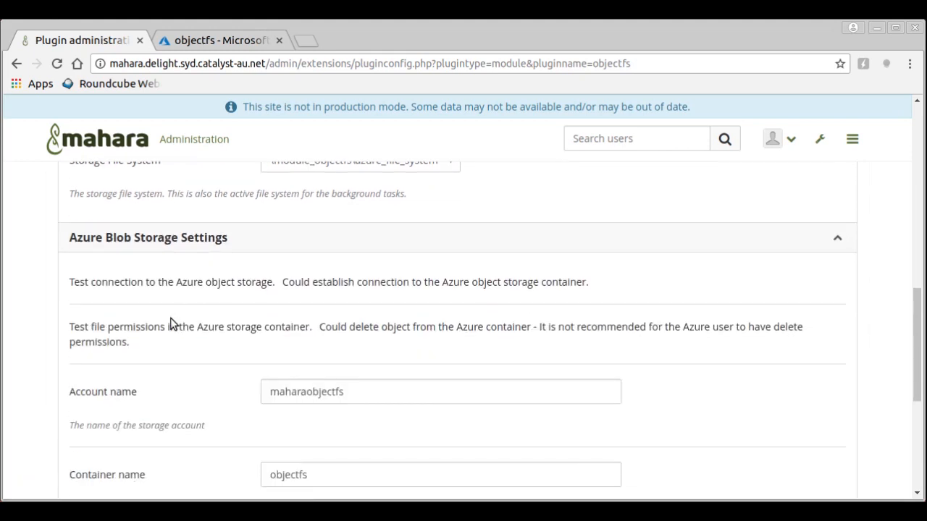
left_click_drag(79, 284, 544, 306)
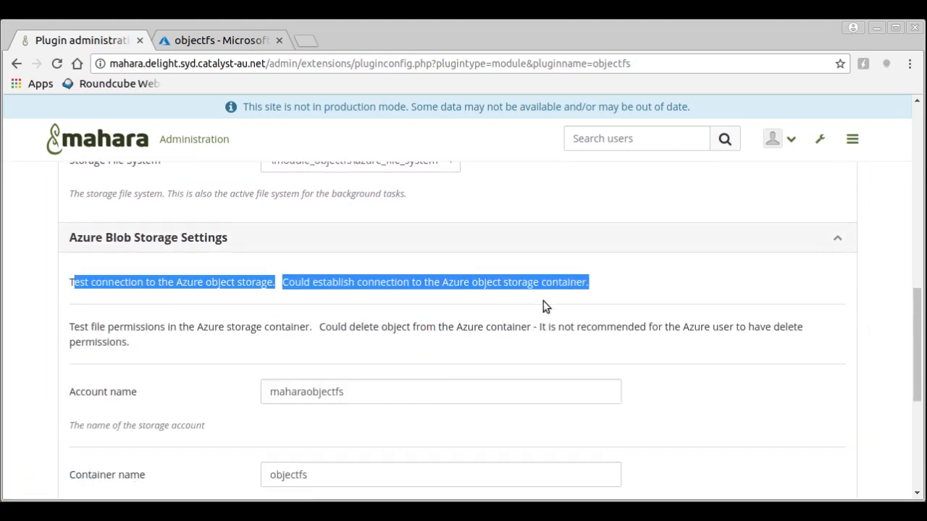
left_click(595, 300)
left_click_drag(282, 283, 587, 300)
left_click(100, 332)
left_click_drag(78, 330, 531, 327)
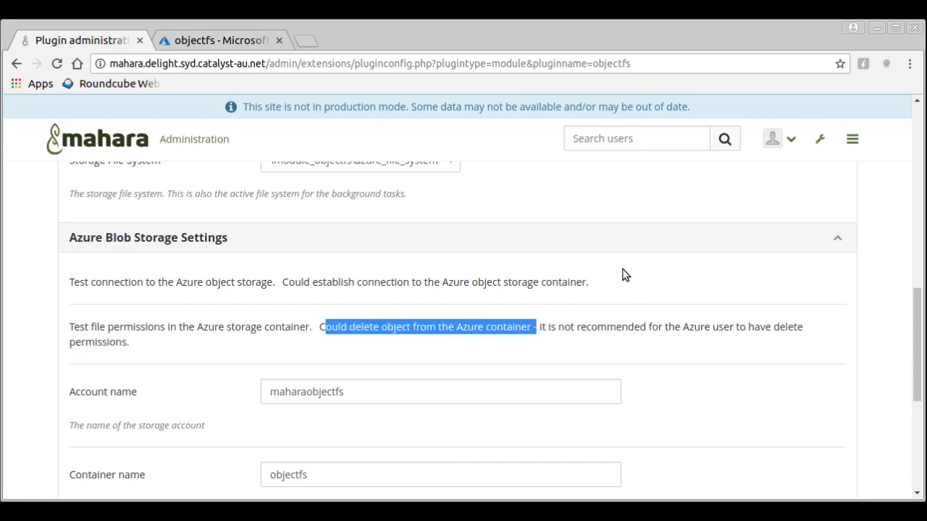
scroll(651, 341, "up", 5)
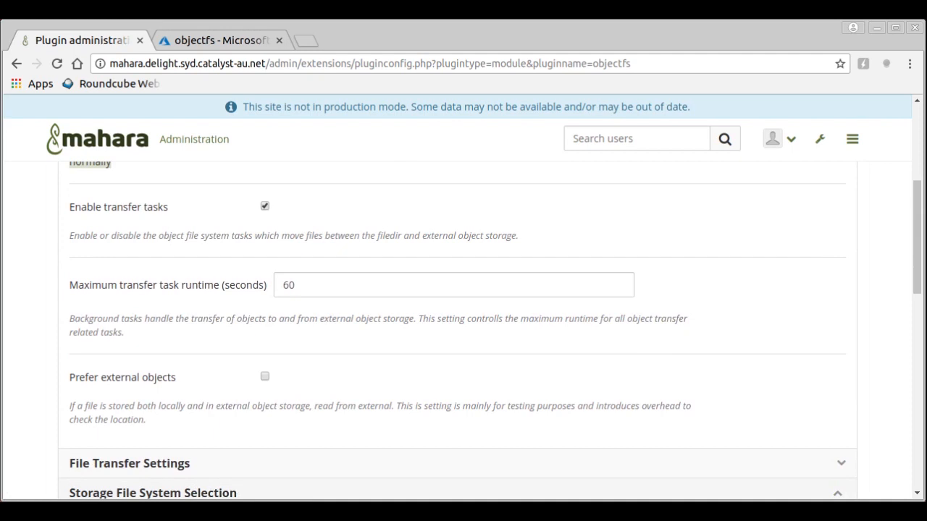
scroll(457, 325, "down", 1)
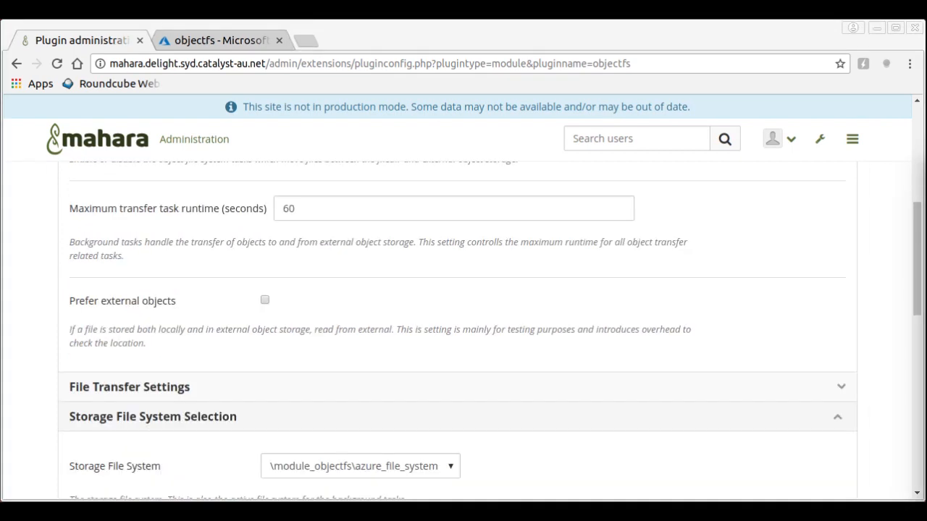
- Go to the Files page under Content and upload sample_doc.pdf from the Downloads folder
left_click(853, 139)
left_click(844, 209)
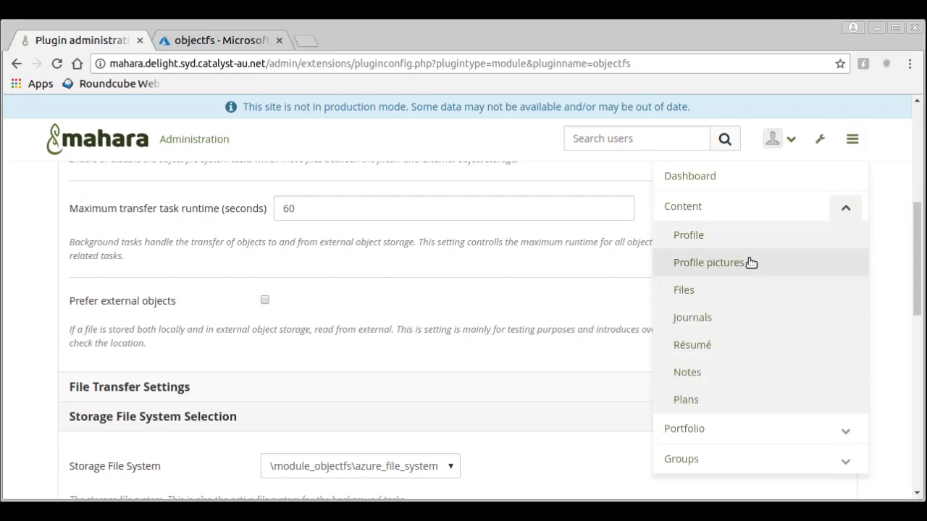
left_click(700, 294)
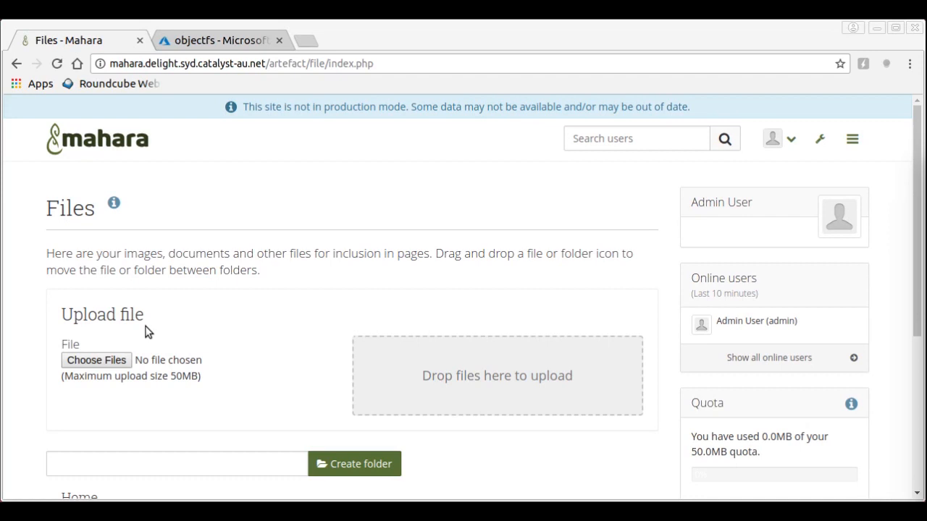
left_click(116, 362)
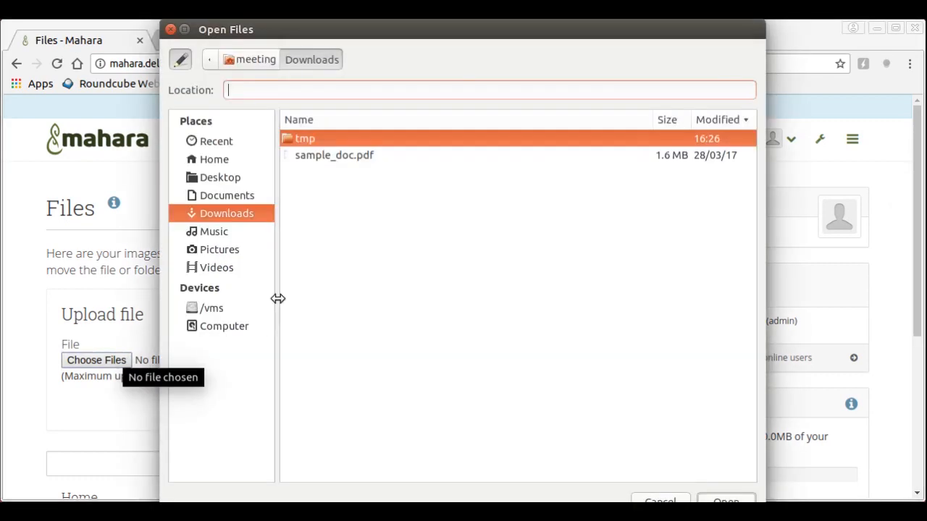
left_click(352, 157)
left_click(726, 498)
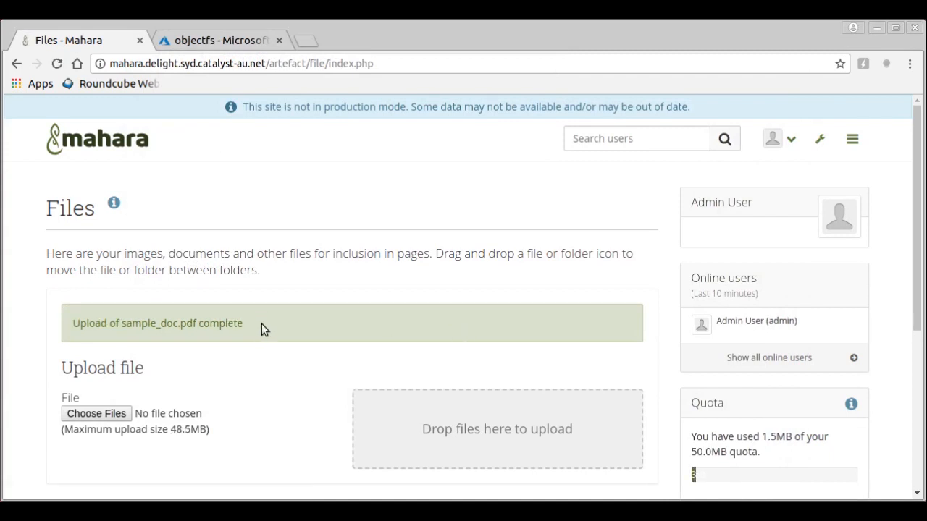
scroll(262, 324, "down", 3)
scroll(261, 325, "up", 3)
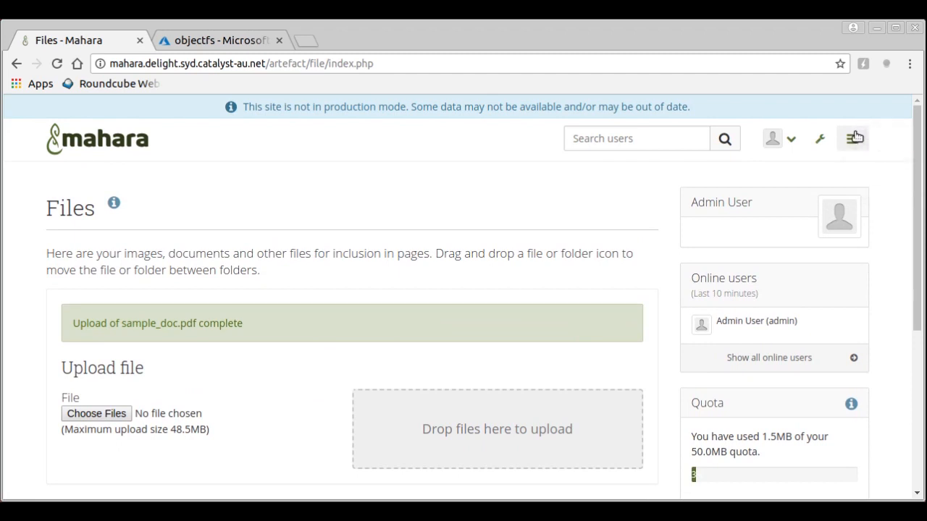
- Return to plugin administration, open the objectfs module's configuration and view its object status report
left_click(821, 142)
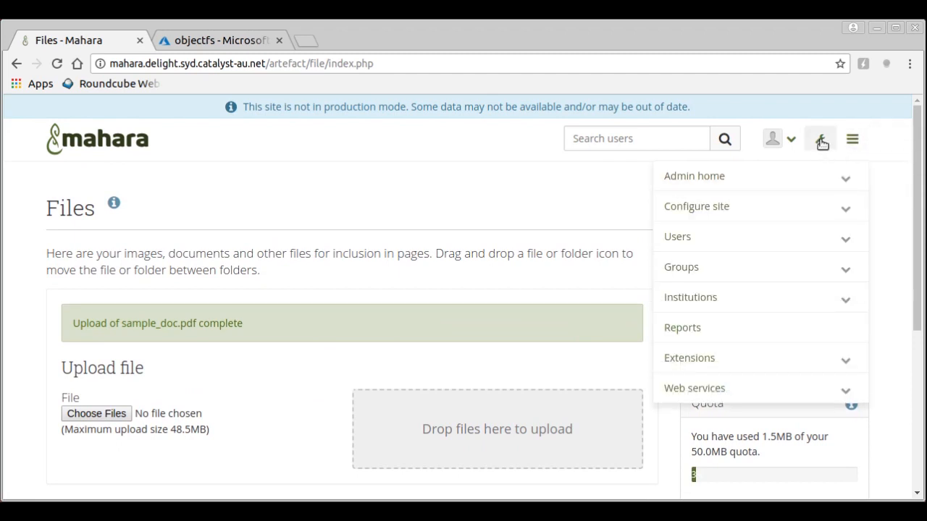
left_click(688, 359)
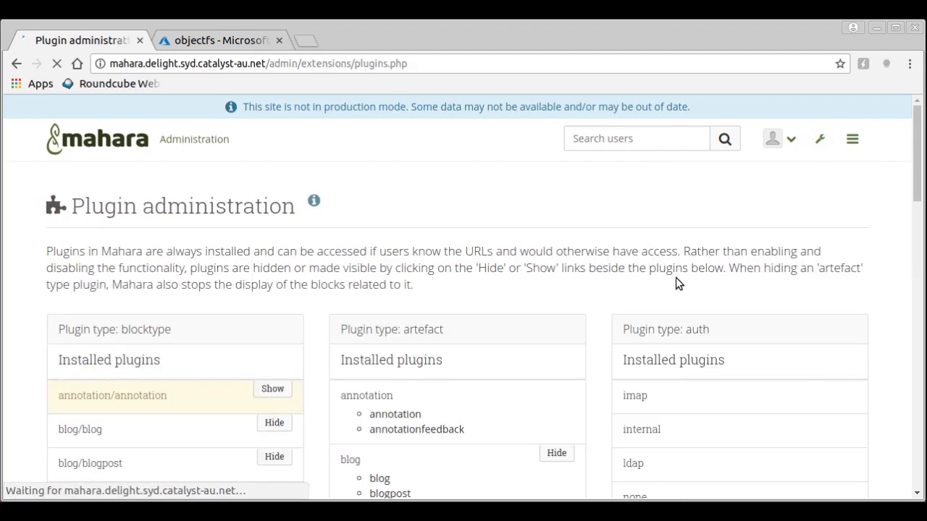
scroll(656, 282, "down", 6)
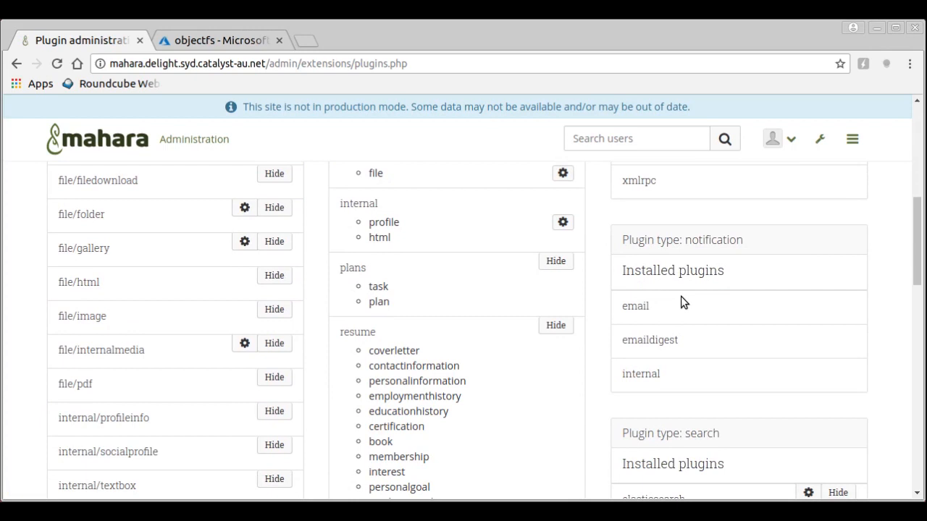
scroll(681, 297, "down", 5)
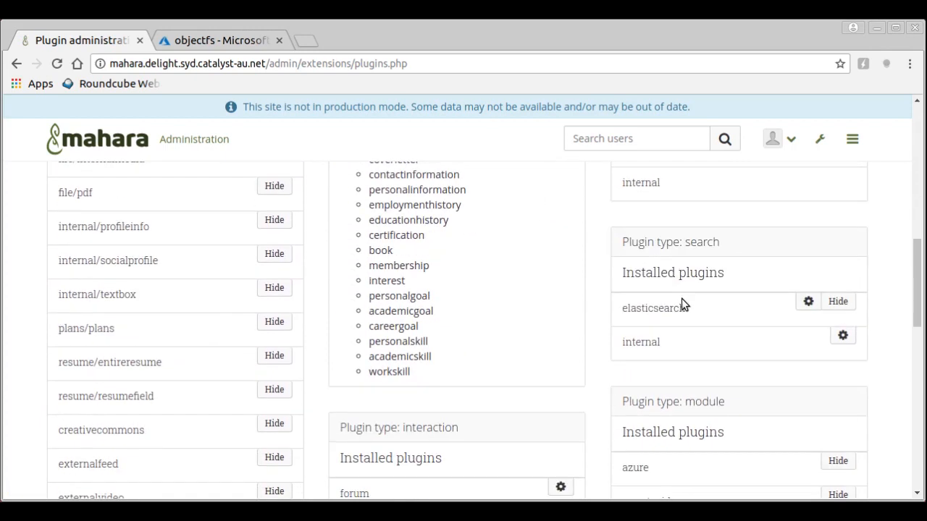
scroll(681, 304, "down", 5)
scroll(653, 325, "down", 4)
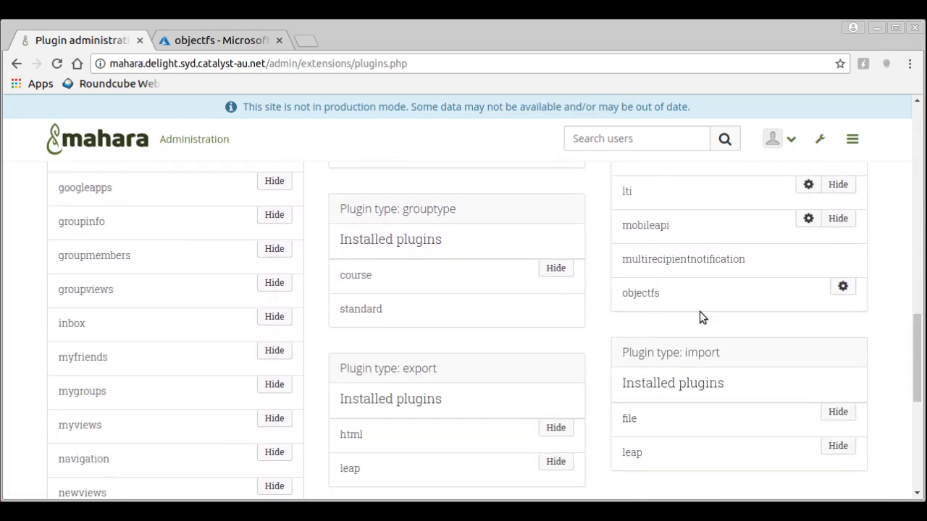
left_click(843, 439)
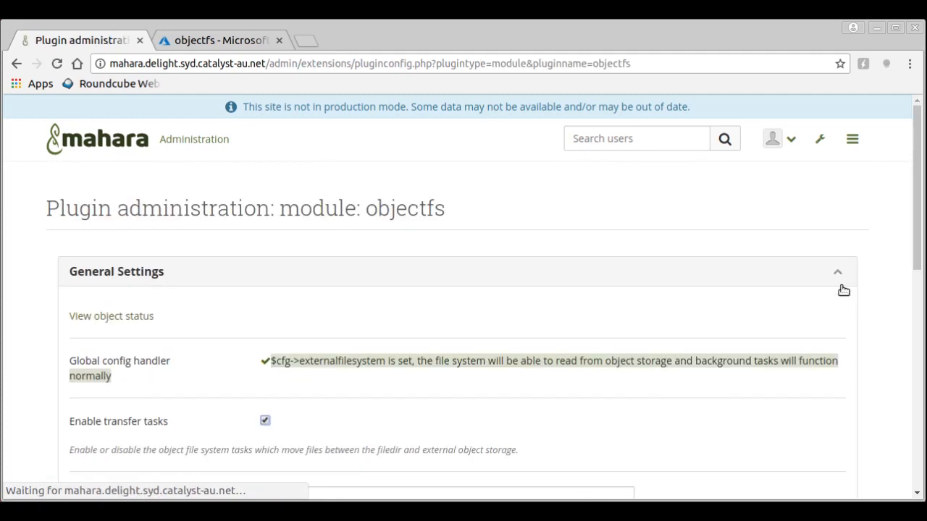
left_click(90, 317)
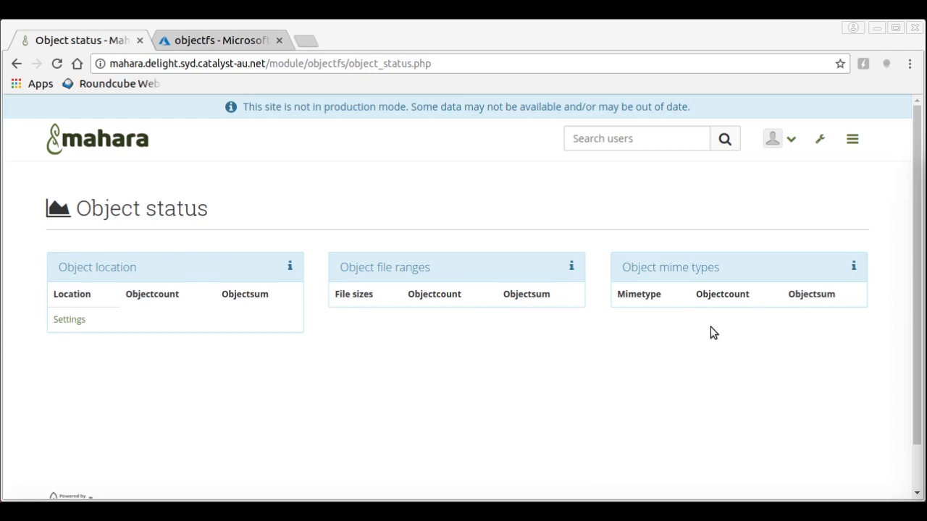
- Reload the object status report and check the Only in filedir row of the object location table
left_click(57, 63)
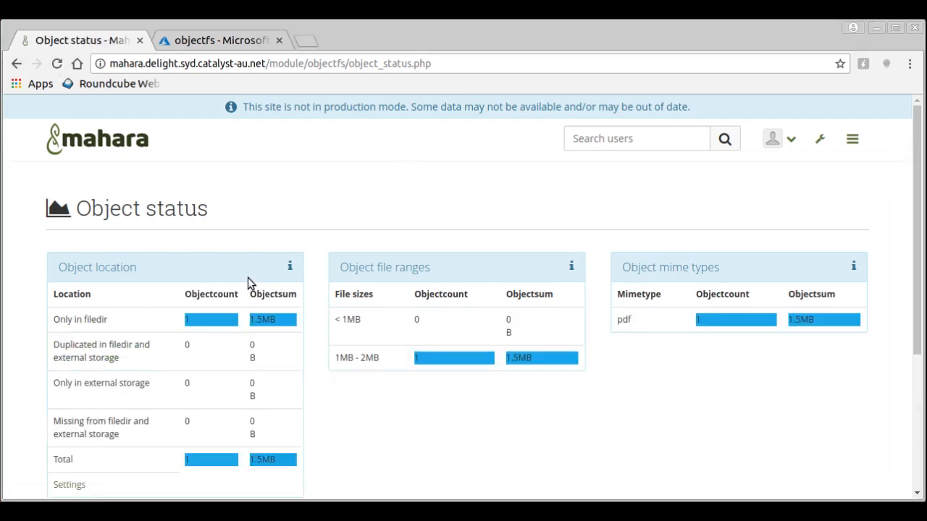
scroll(265, 268, "down", 2)
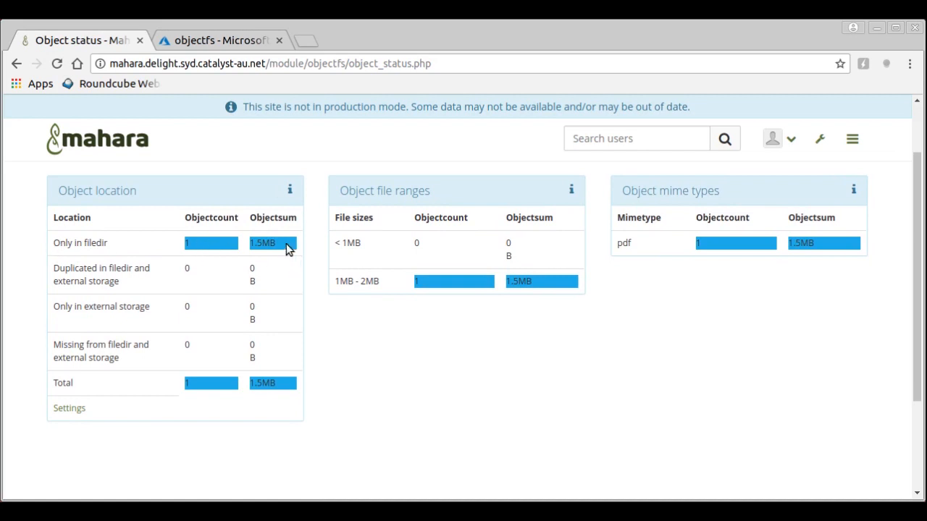
left_click_drag(59, 245, 121, 255)
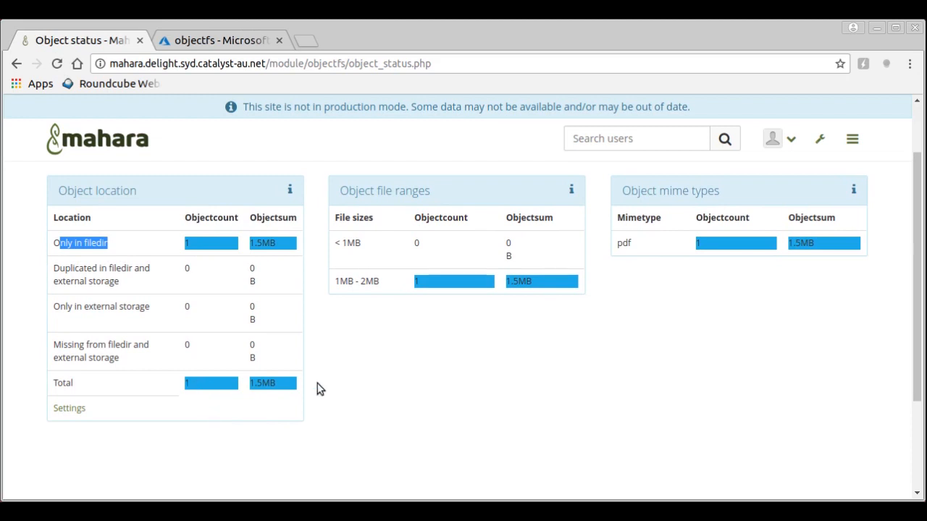
left_click(405, 408)
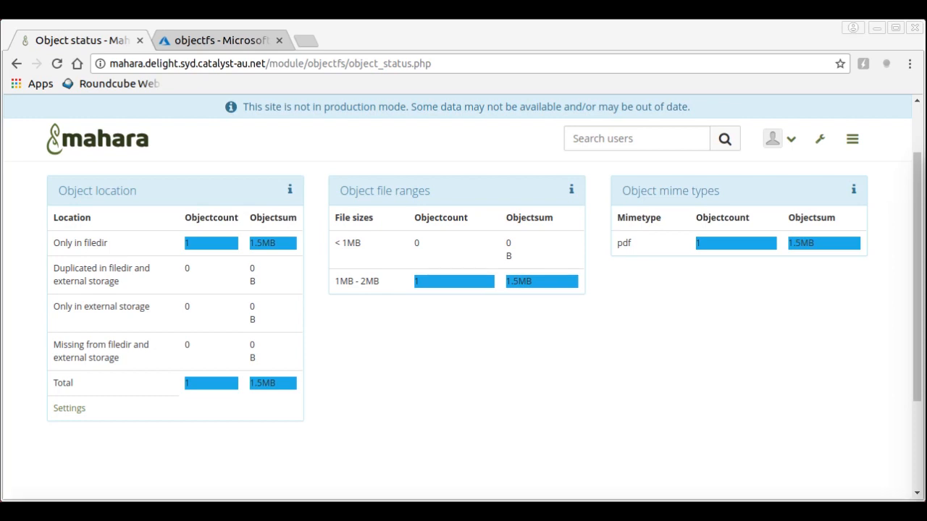
- Refresh the report and compare the Only in filedir row with the row for objects duplicated in external storage
left_click(56, 64)
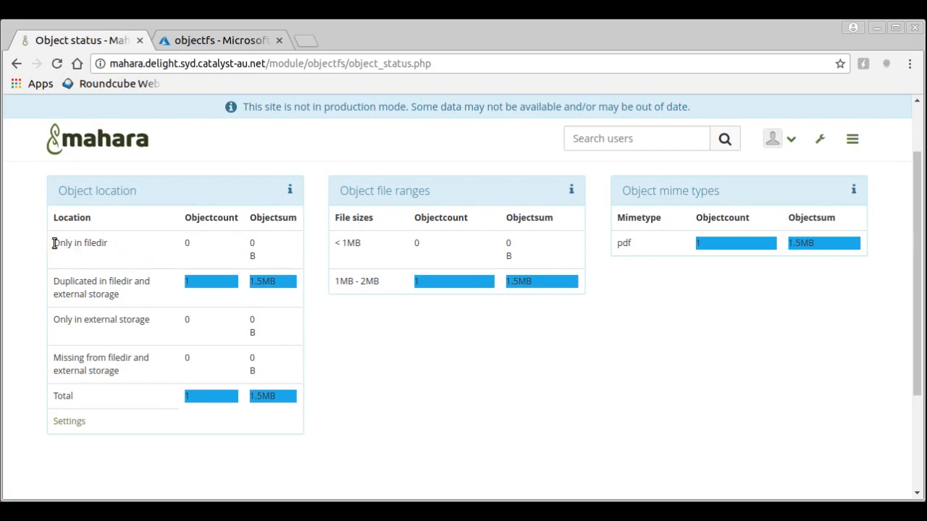
left_click_drag(54, 282, 145, 270)
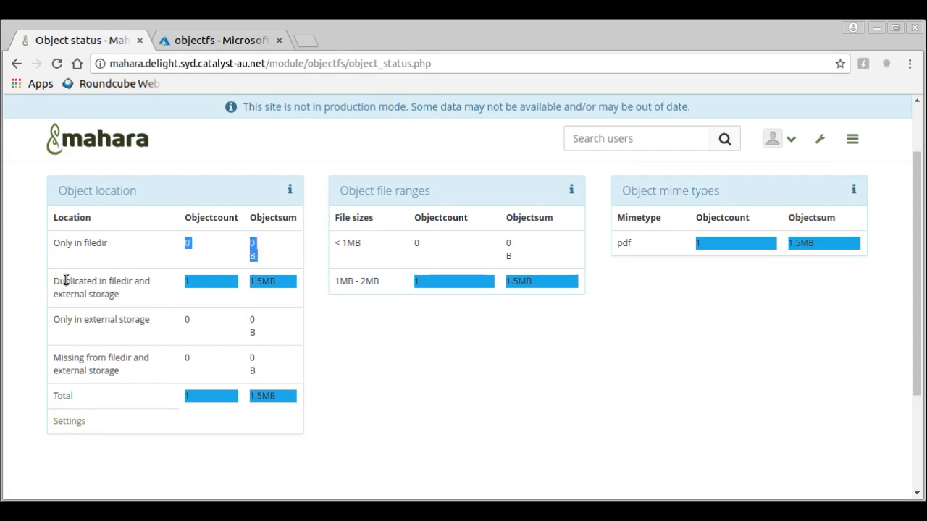
left_click(188, 266)
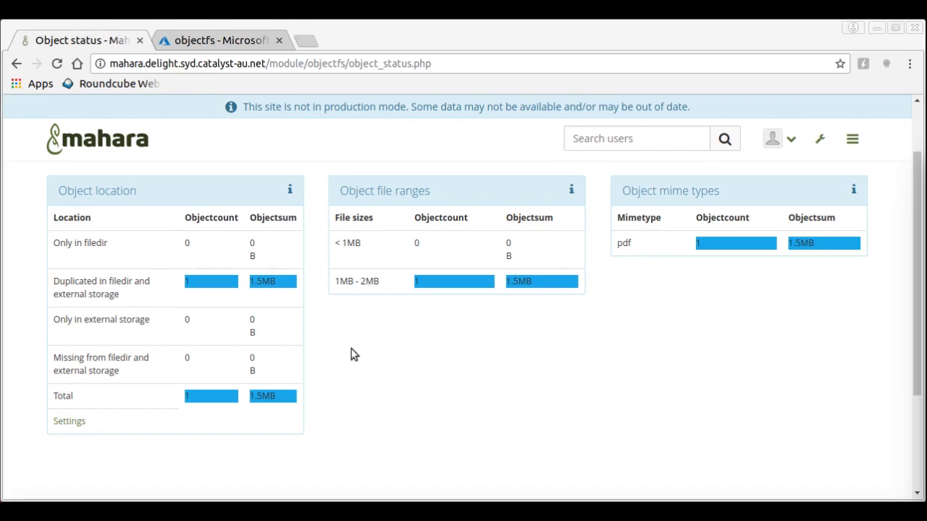
- Refresh the report again and compare the duplicated objects row with the Only in external storage row
left_click(57, 63)
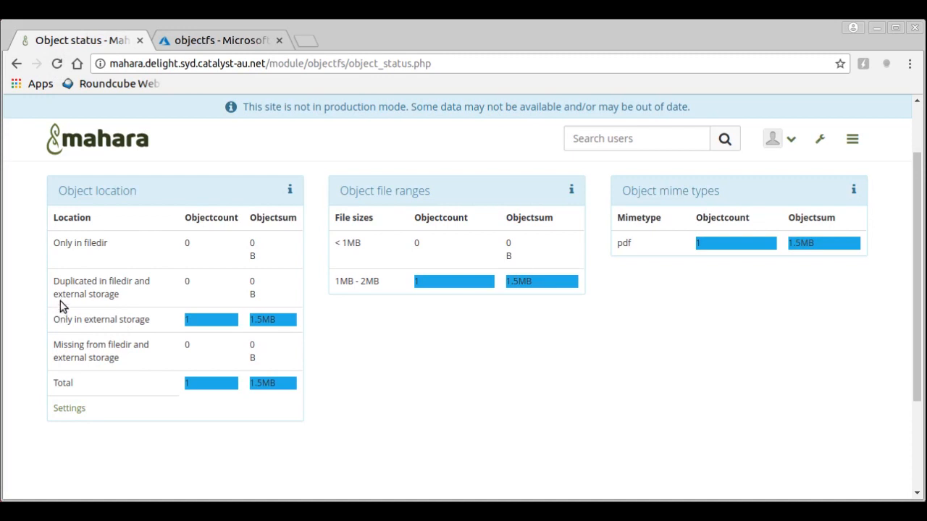
double_click(123, 282)
left_click_drag(55, 319, 161, 326)
left_click(161, 327)
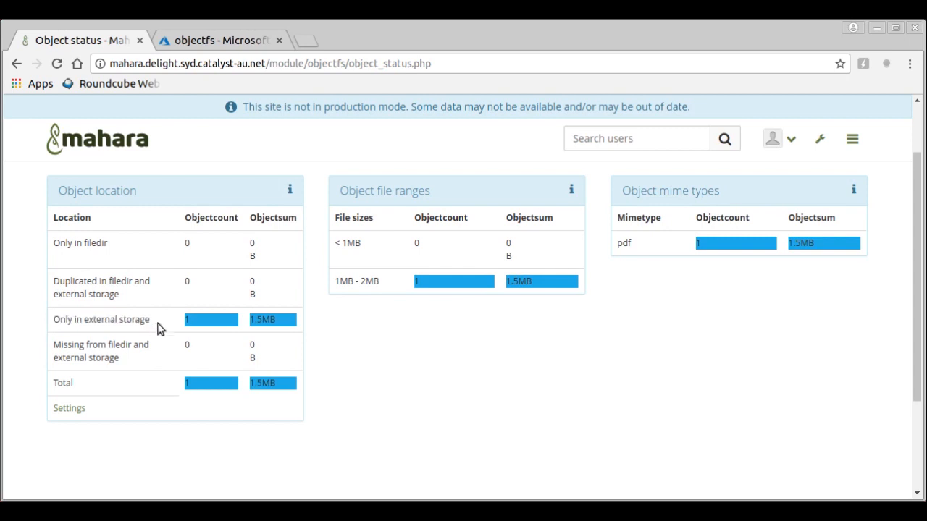